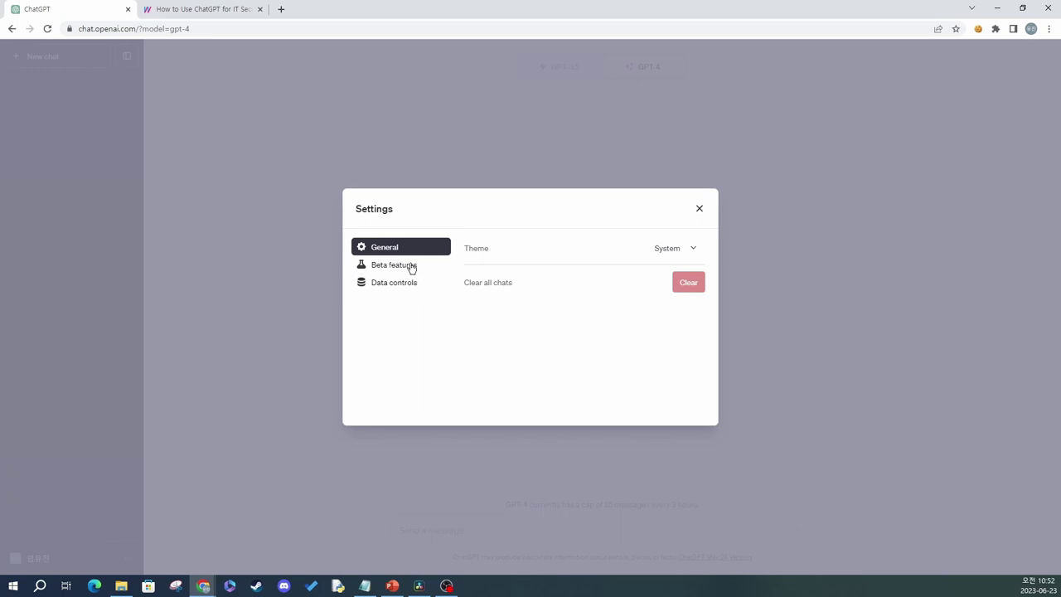
Enable the Browse with Bing and Plugins beta features in the settings and close the settings dialog.
left_click(409, 270)
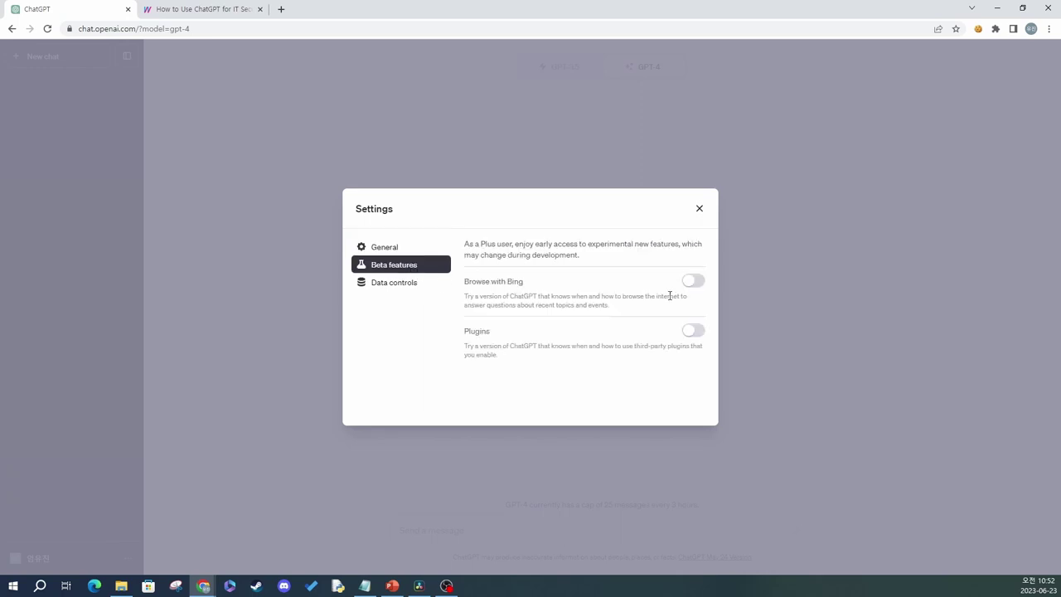
left_click(692, 282)
left_click(693, 331)
left_click(701, 210)
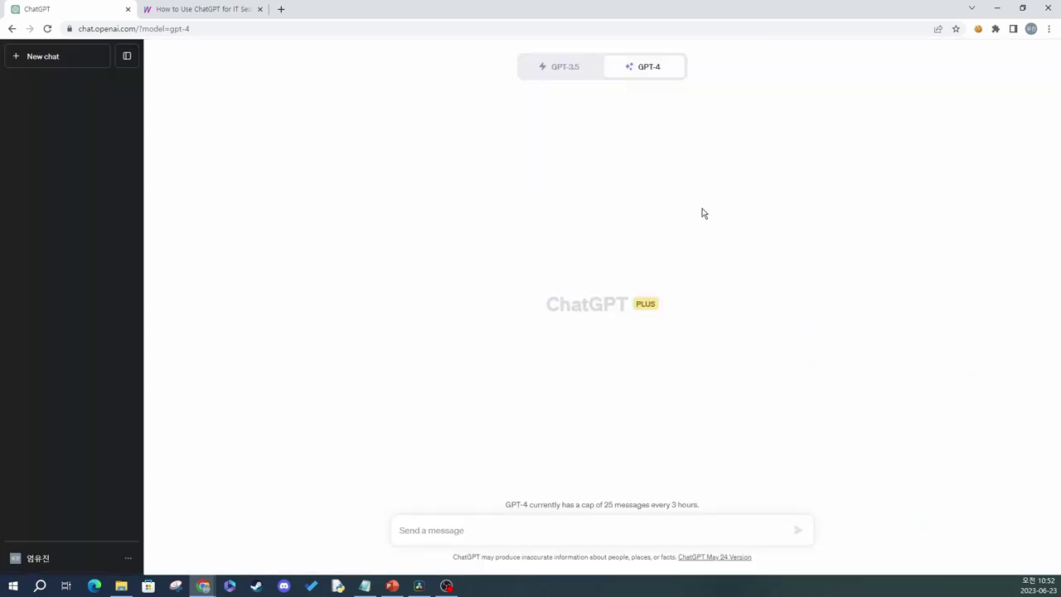
Set the chat model to GPT-4 with the Browse with Bing beta mode.
mouse_move(635, 72)
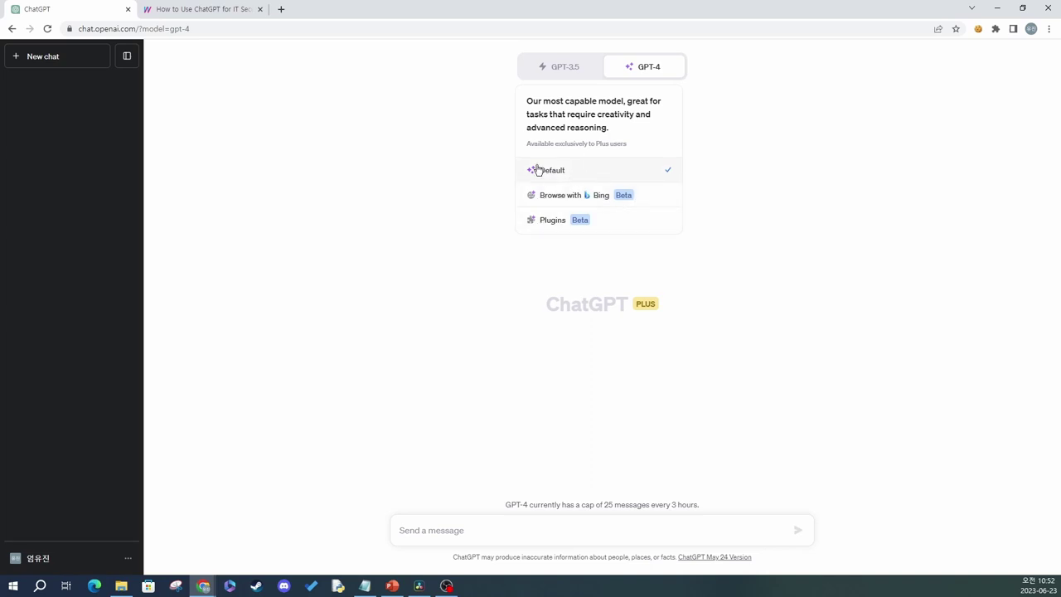
left_click(571, 197)
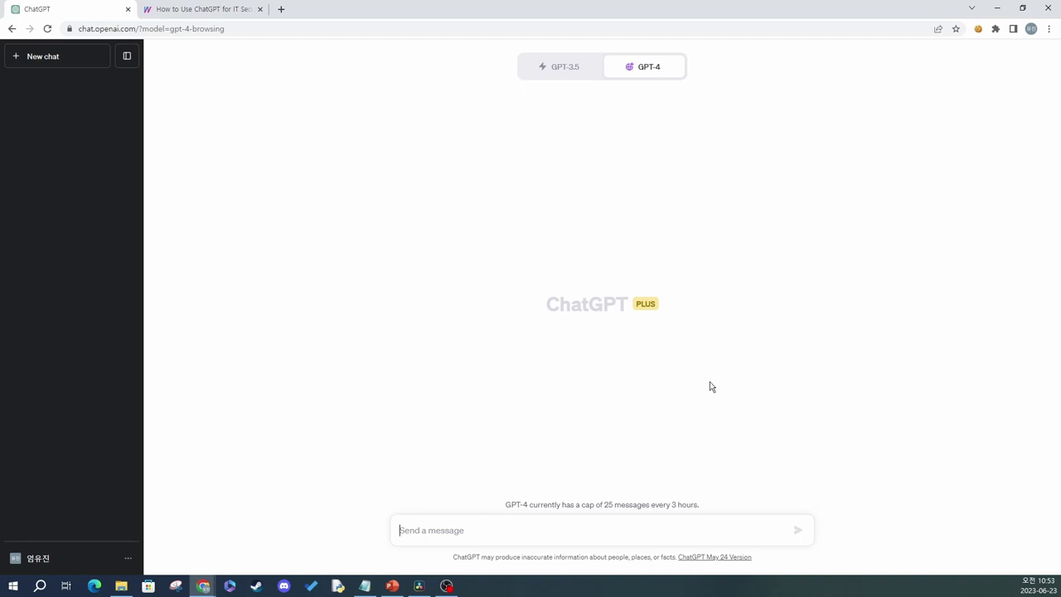
key("alt+Tab")
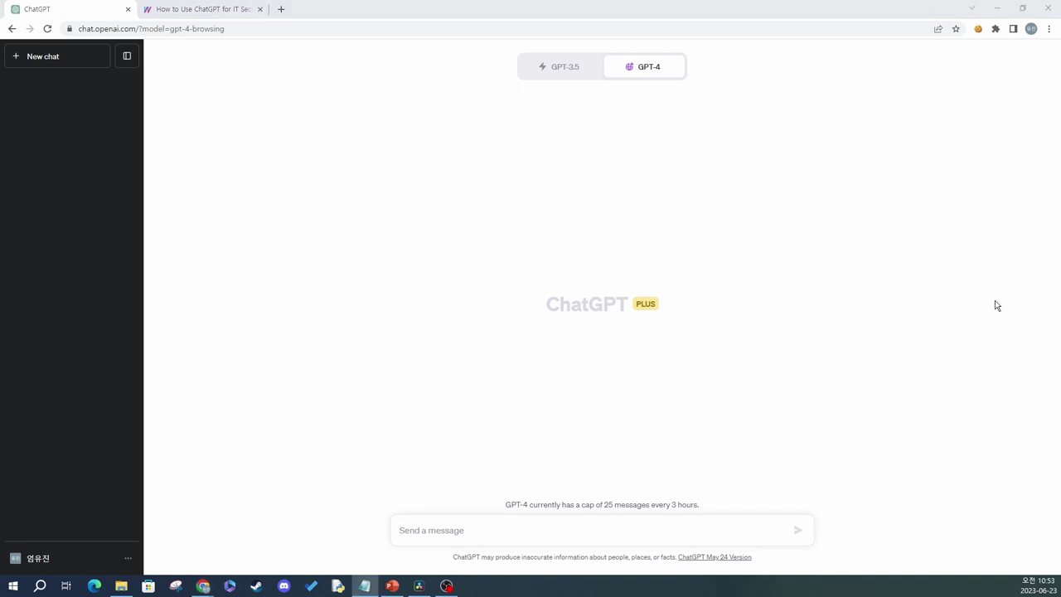
Skim the New Stack article "How to Use ChatGPT for IT Security Audit" and copy its web address.
left_click(199, 9)
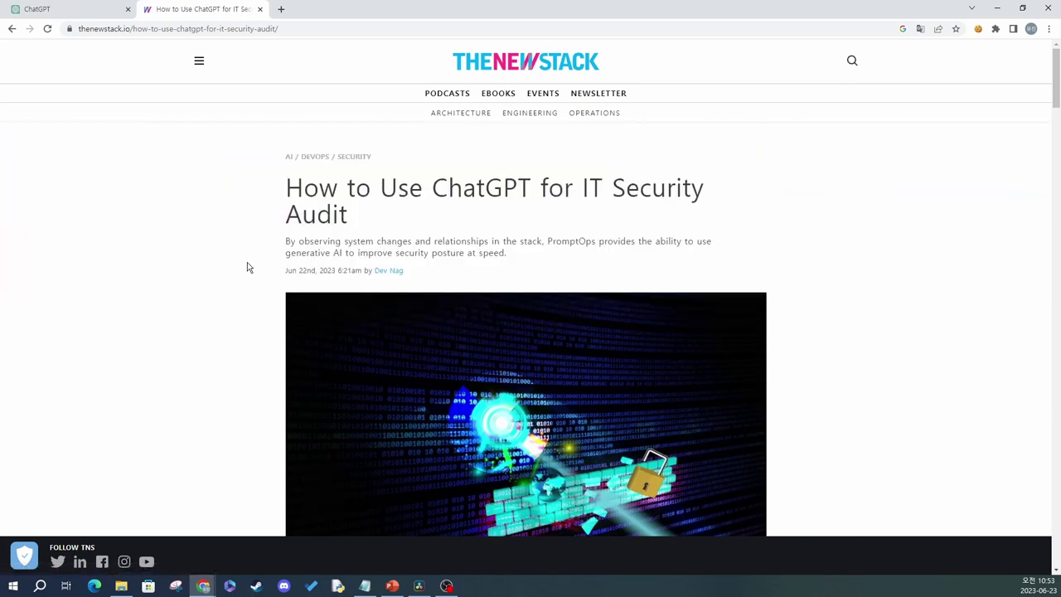
scroll(248, 261, "down", 10)
scroll(261, 257, "down", 8)
scroll(253, 248, "up", 6)
scroll(246, 238, "up", 10)
left_click(130, 28)
key("ctrl+c")
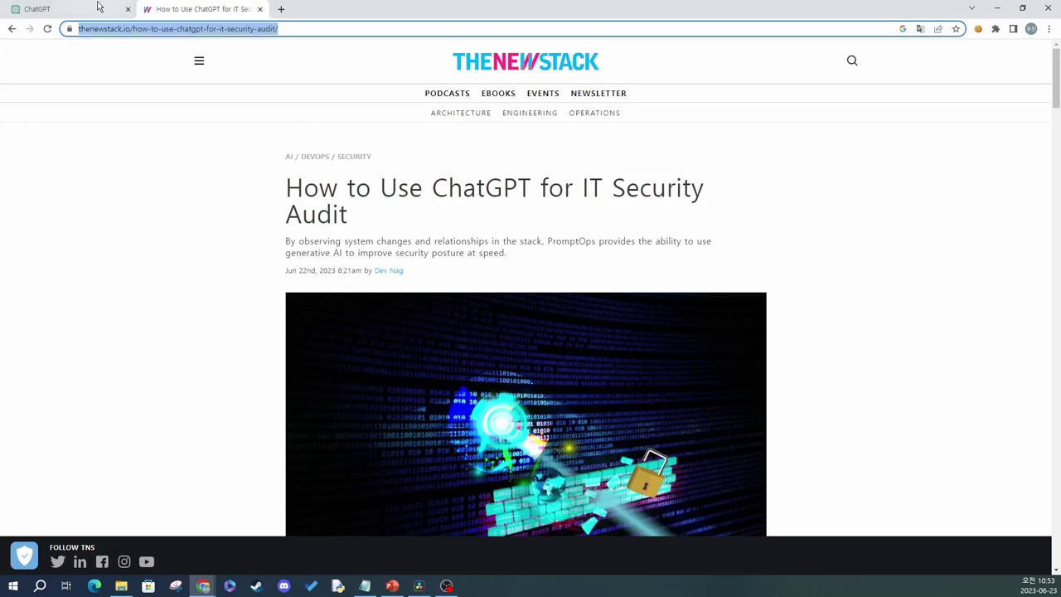
Send ChatGPT the copied article URL followed on a new line by the request "이 URL의 내용을 요약해줘".
left_click(116, 10)
left_click(675, 528)
key("ctrl+v")
key("shift+Return")
type("이 URL의 내용을 요약해줘")
key("Return")
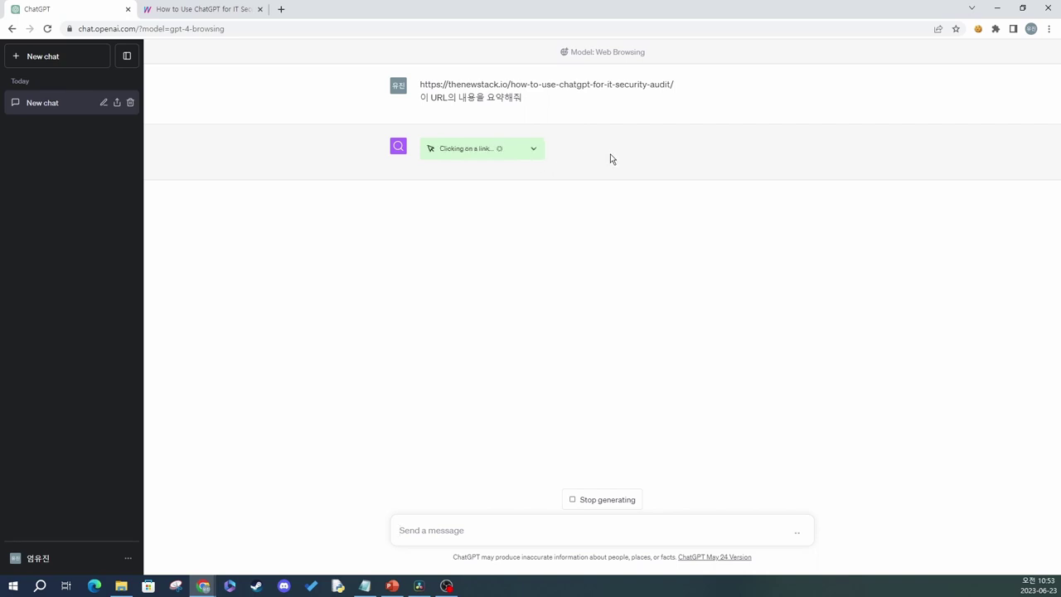
Inspect the browsing details and the linked source article, close that article, and read through the finished summary.
left_click(527, 149)
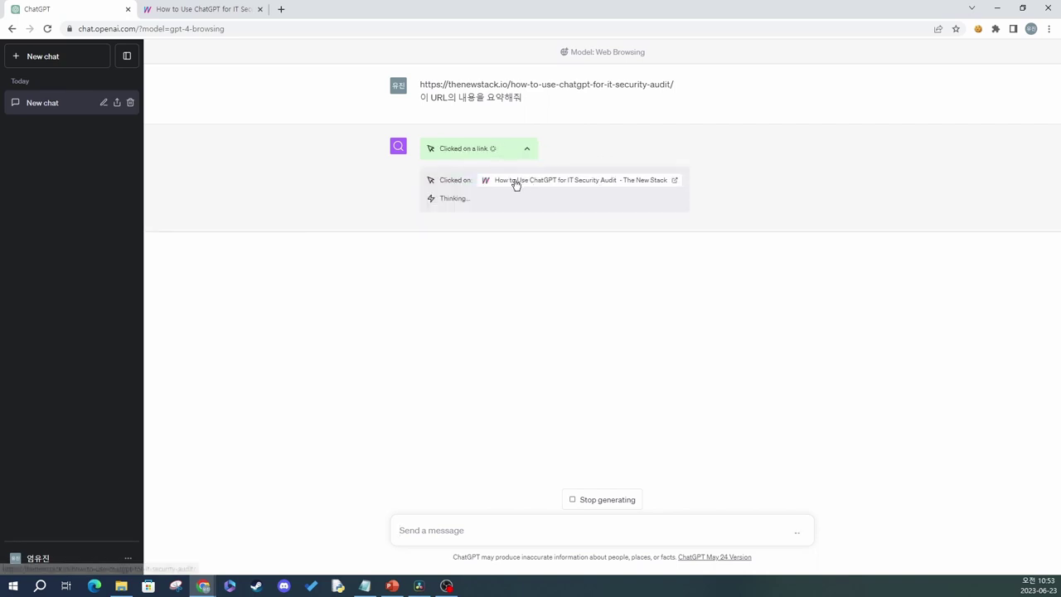
left_click(527, 184)
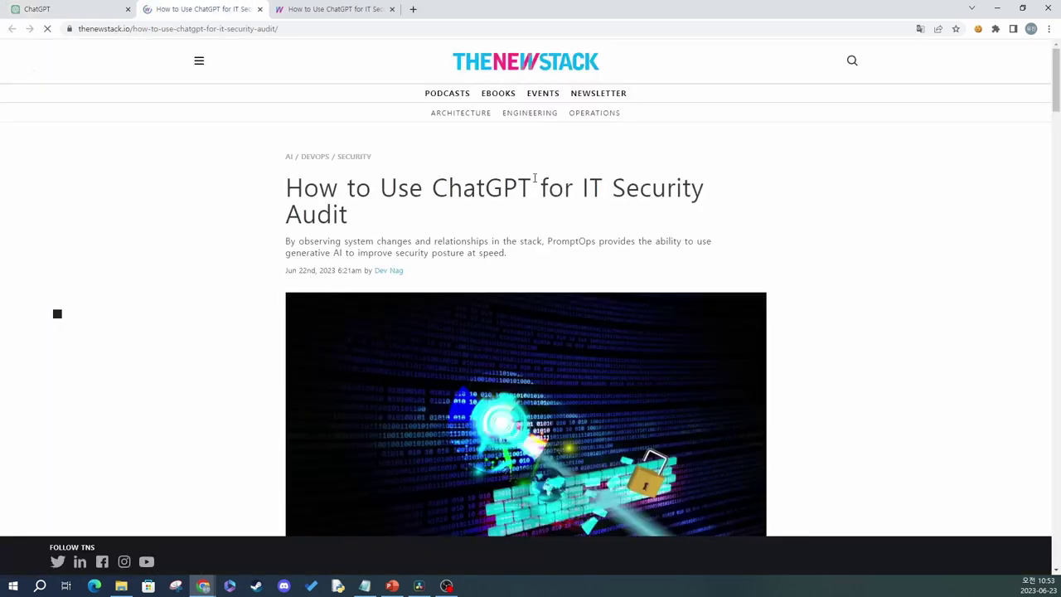
scroll(240, 152, "down", 3)
scroll(232, 153, "up", 1)
scroll(222, 151, "down", 15)
scroll(221, 144, "up", 8)
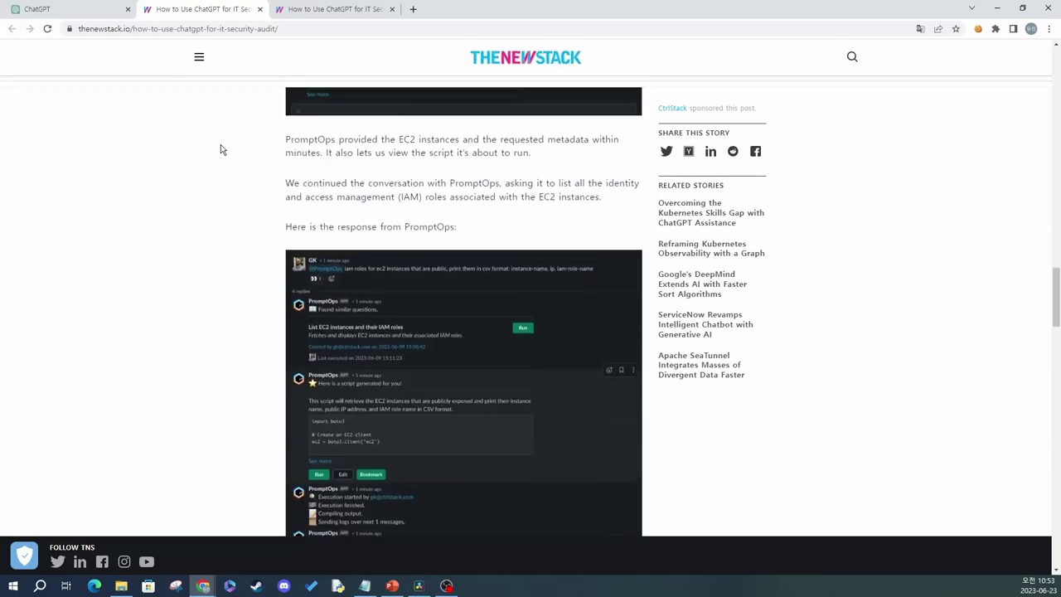
middle_click(202, 5)
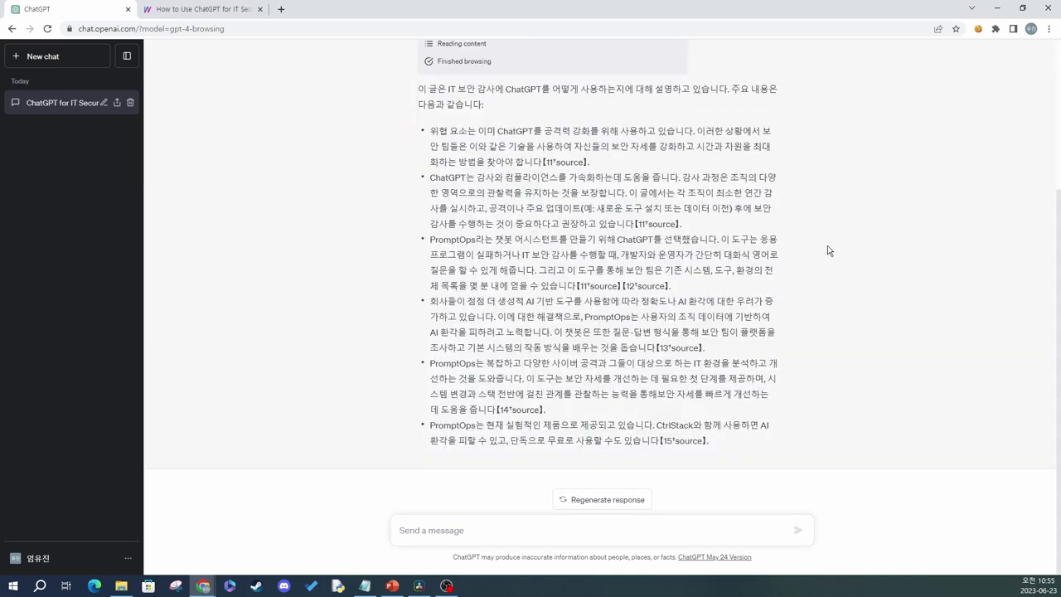
scroll(701, 225, "up", 3)
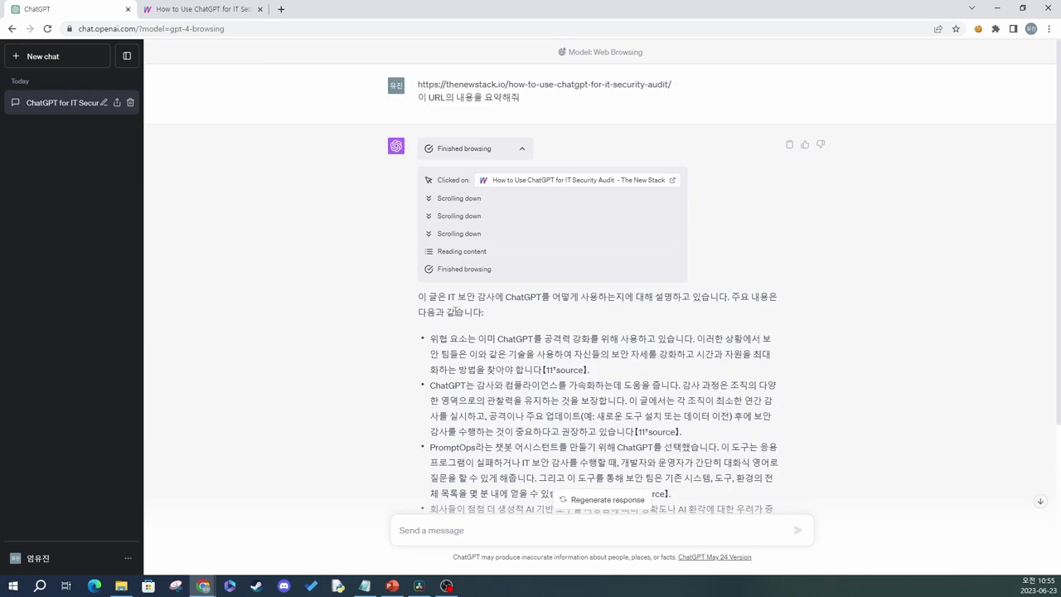
scroll(456, 311, "down", 3)
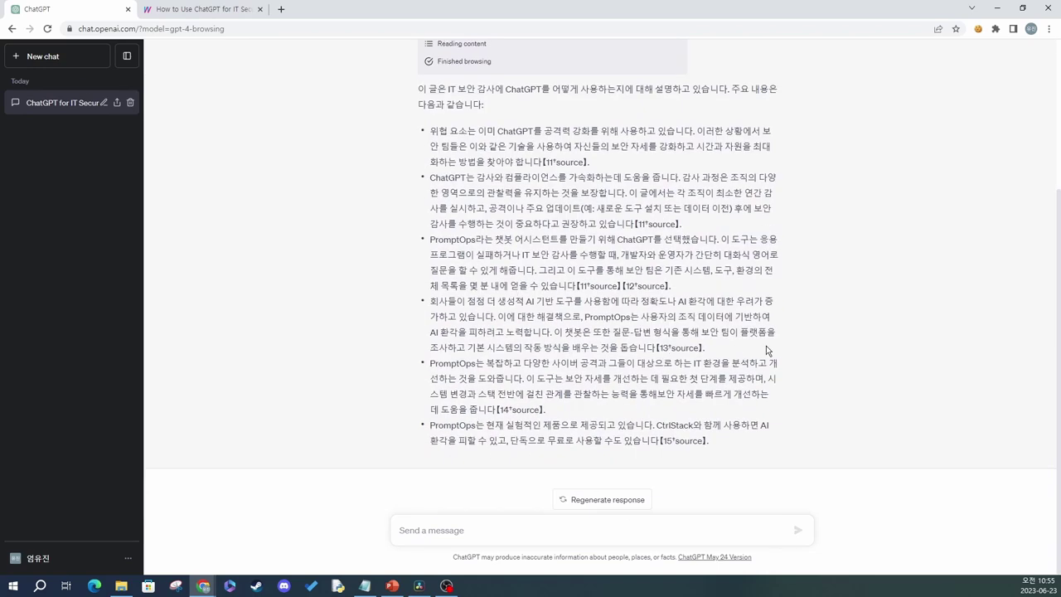
scroll(766, 349, "up", 3)
Start a new chat with GPT-4 in the Plugins beta mode.
left_click(56, 58)
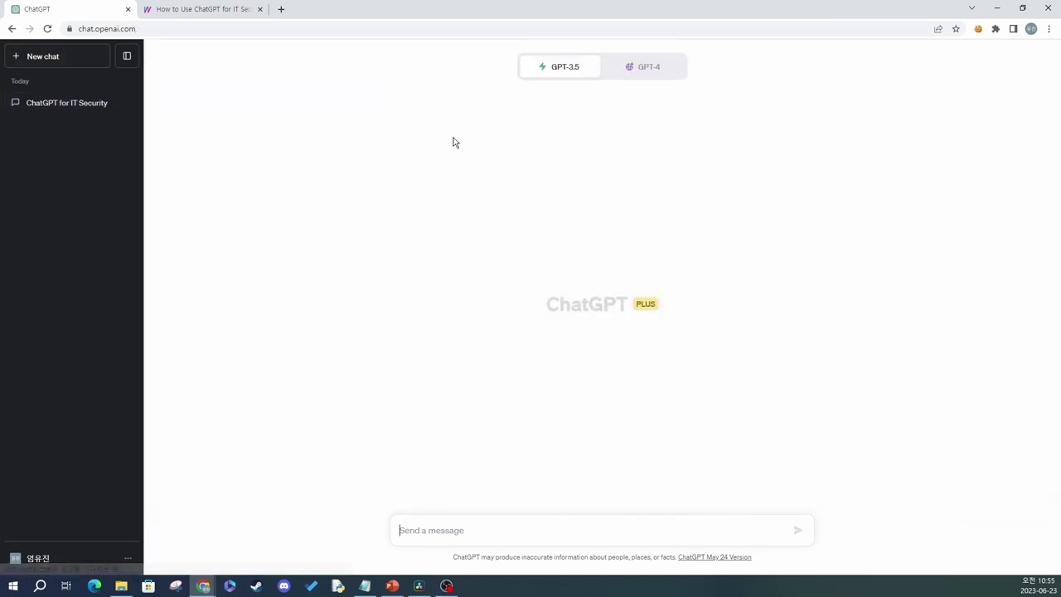
left_click(634, 70)
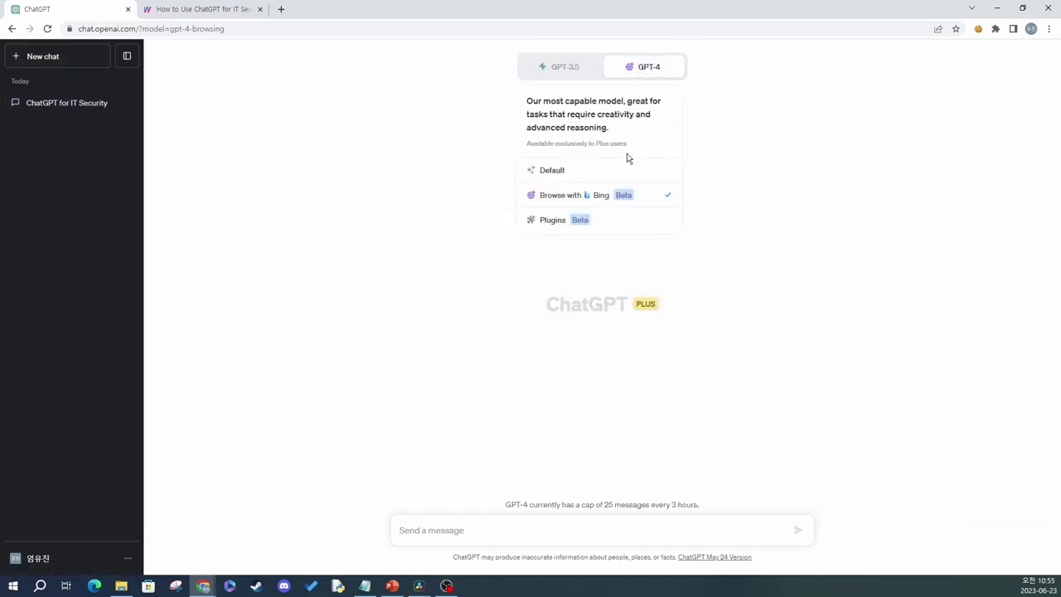
left_click(559, 221)
mouse_move(663, 69)
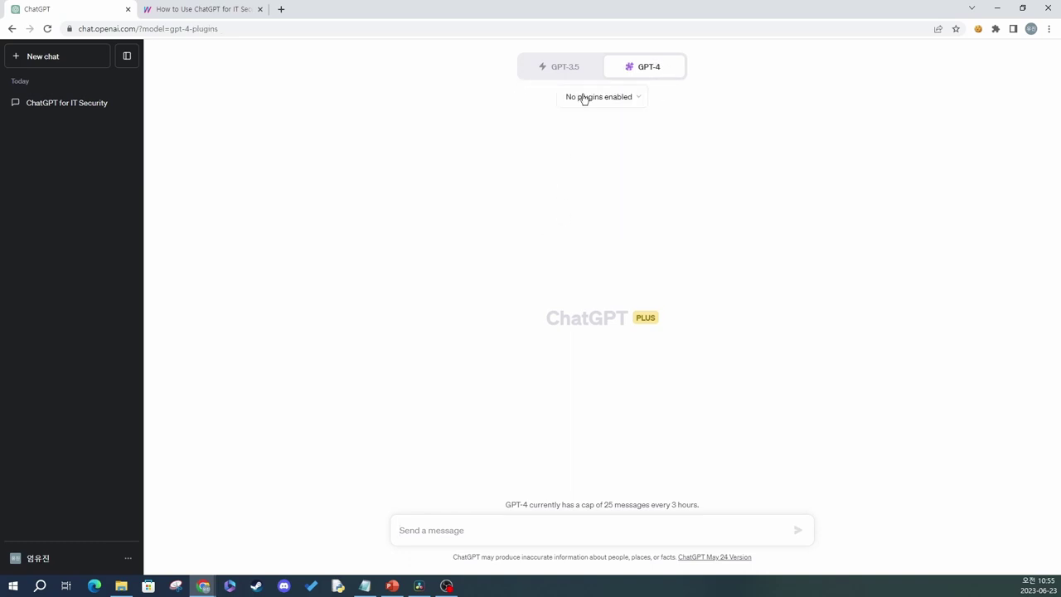
Install the Expedia plugin from the second page of popular plugins in the plugin store and check the enabled plugins list.
left_click(587, 106)
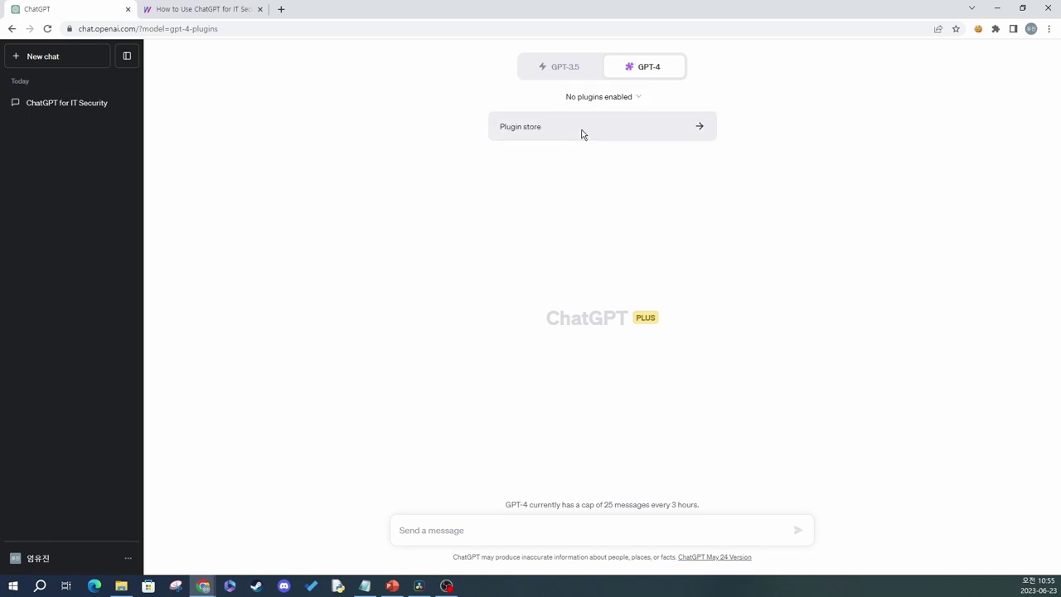
left_click(582, 129)
left_click(627, 424)
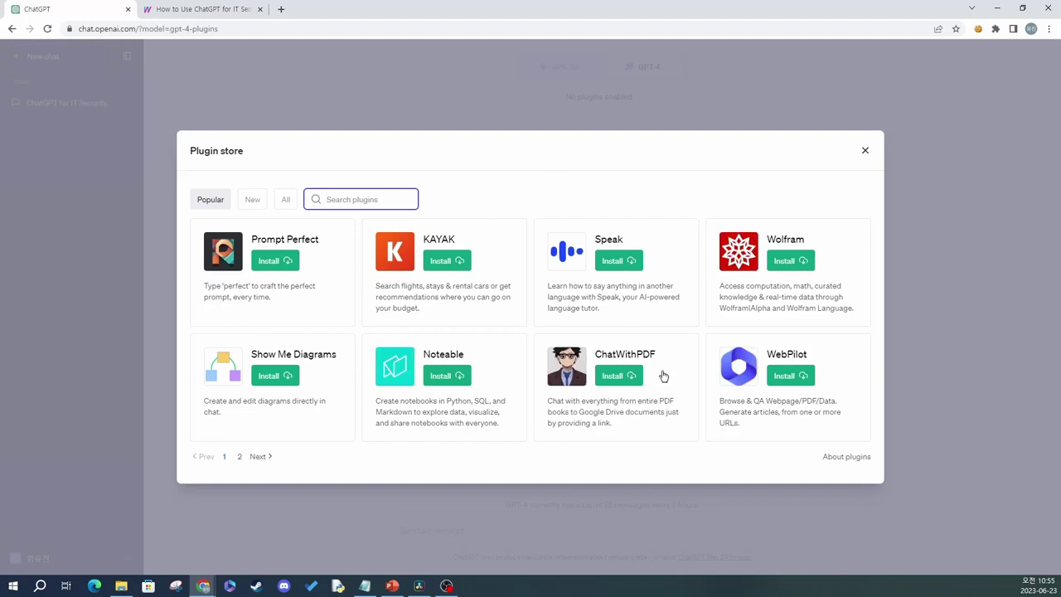
left_click(240, 458)
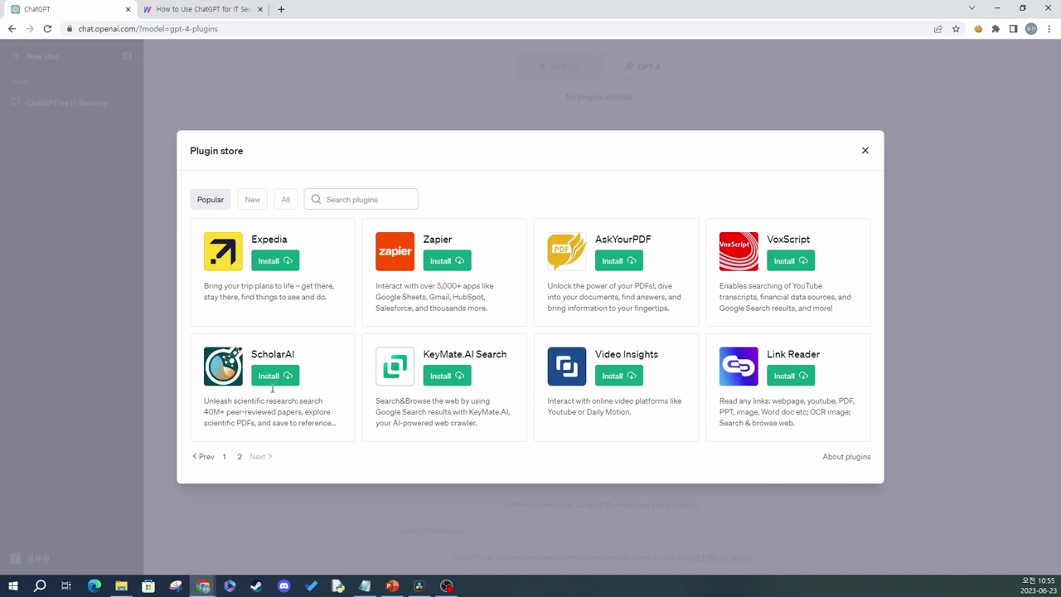
left_click(278, 267)
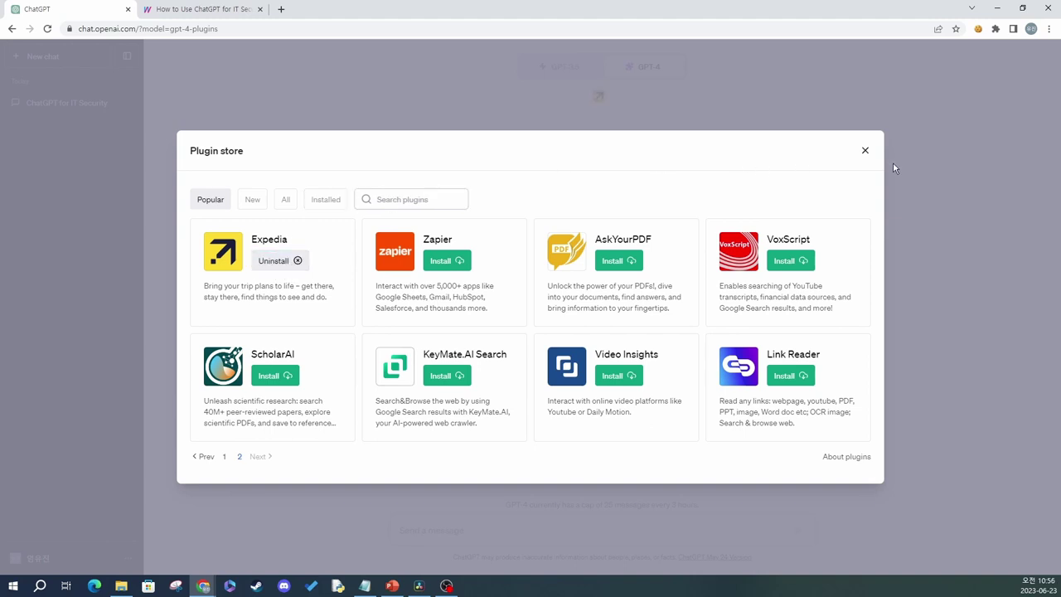
left_click(864, 150)
left_click(605, 101)
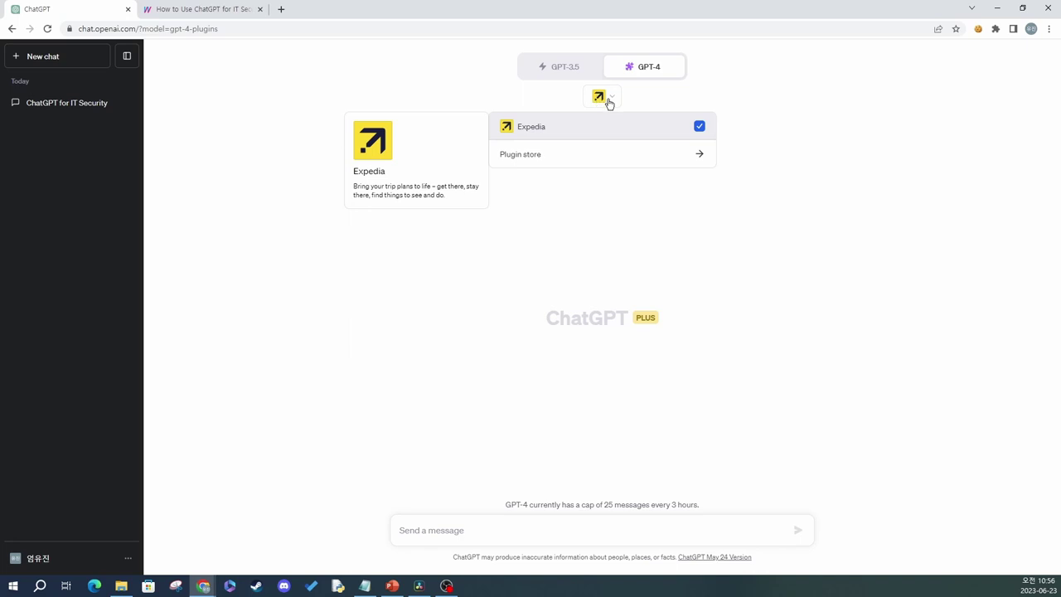
left_click(623, 241)
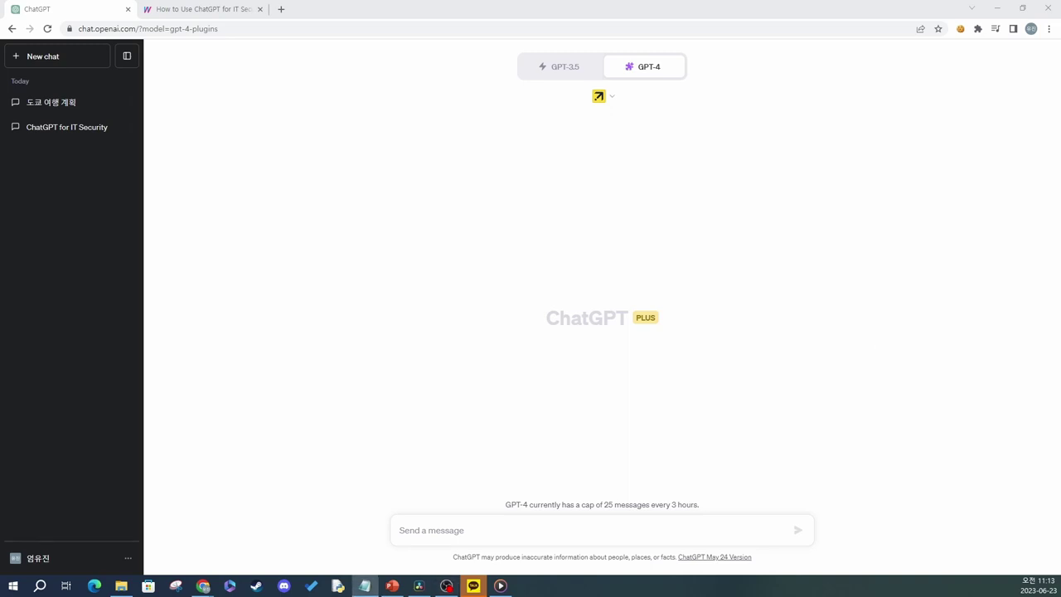
Send the prompt "일본 도쿄 여행을 가고 싶어. 2023년 7월 1일부터 5일까지 다녀오고 싶어. 이런 일정으로 계획을 세워줘.".
left_click(664, 530)
type("일본 도쿄 여행을 가고 싶어. 2023년 7월 1일부터 5일까지 다녀오고 싶어. 이런 일정으로 계획을 세워줘.")
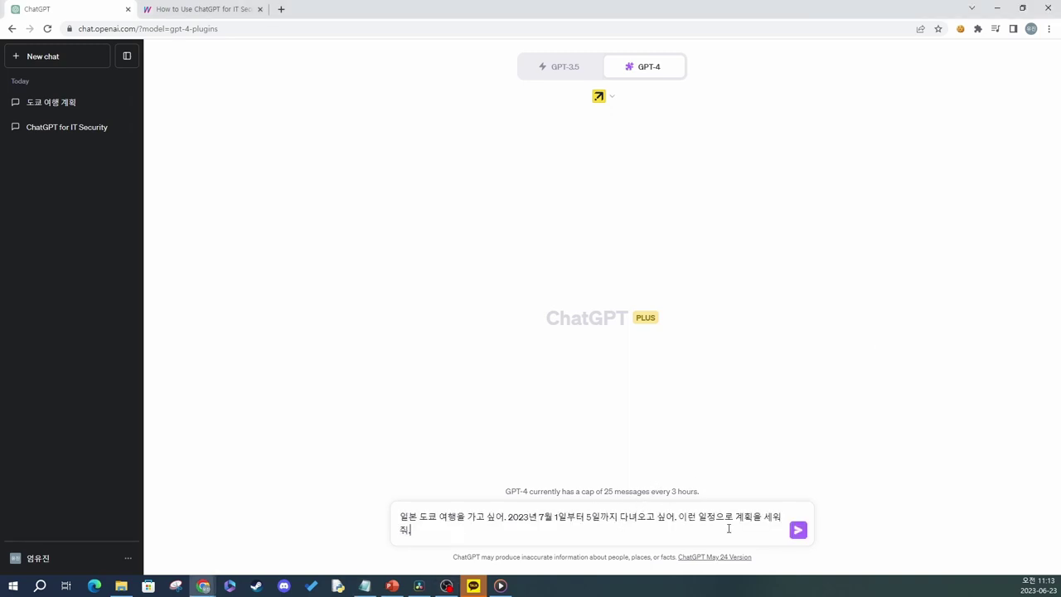
left_click(801, 531)
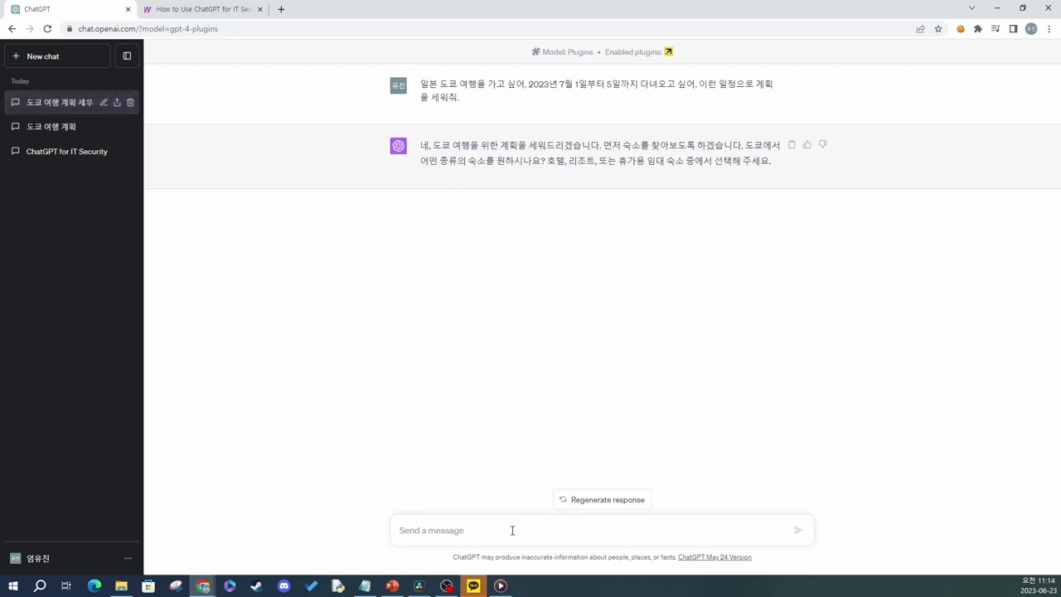
Answer the accommodation question with "호텔" and read through the recommended Tokyo hotels.
type("호테")
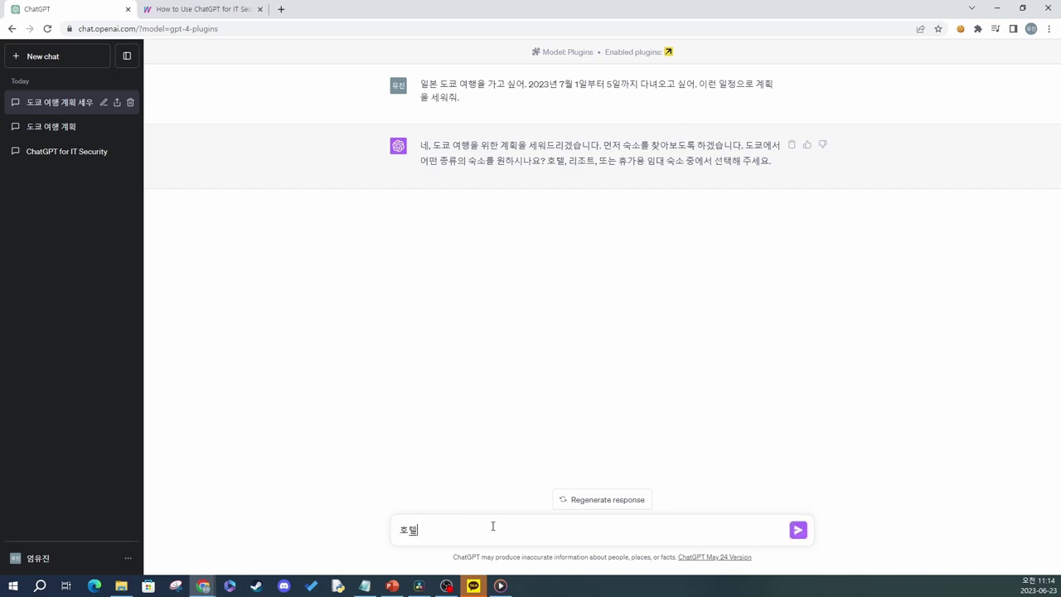
key("Return")
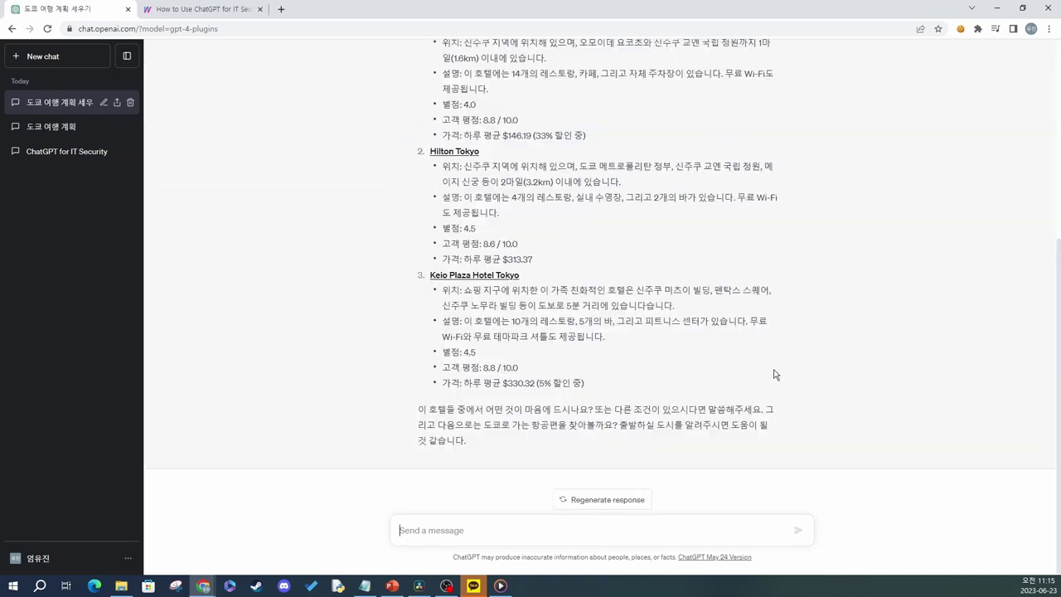
scroll(774, 374, "up", 2)
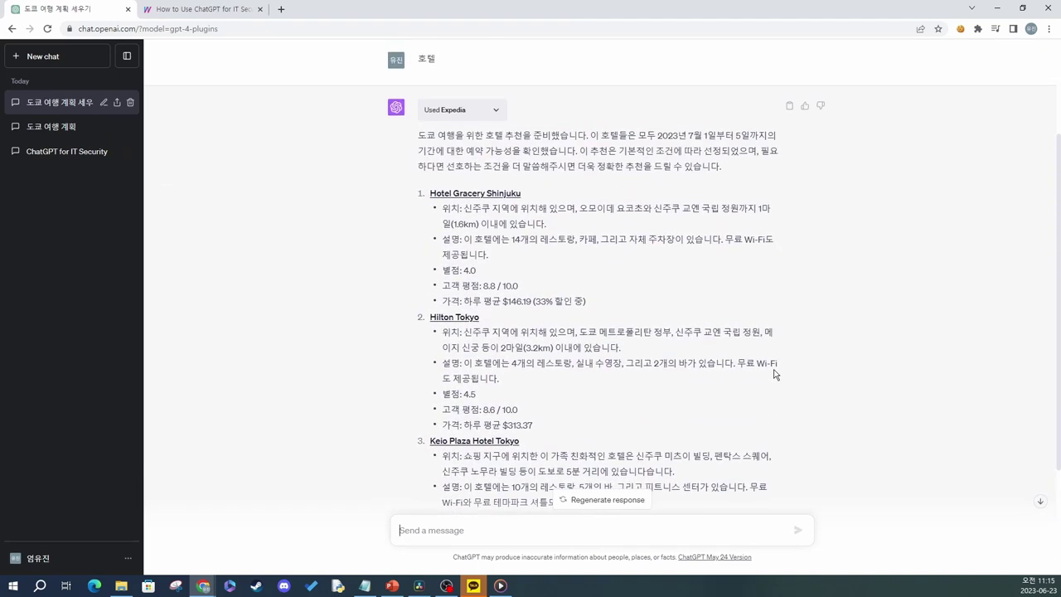
scroll(774, 374, "up", 1)
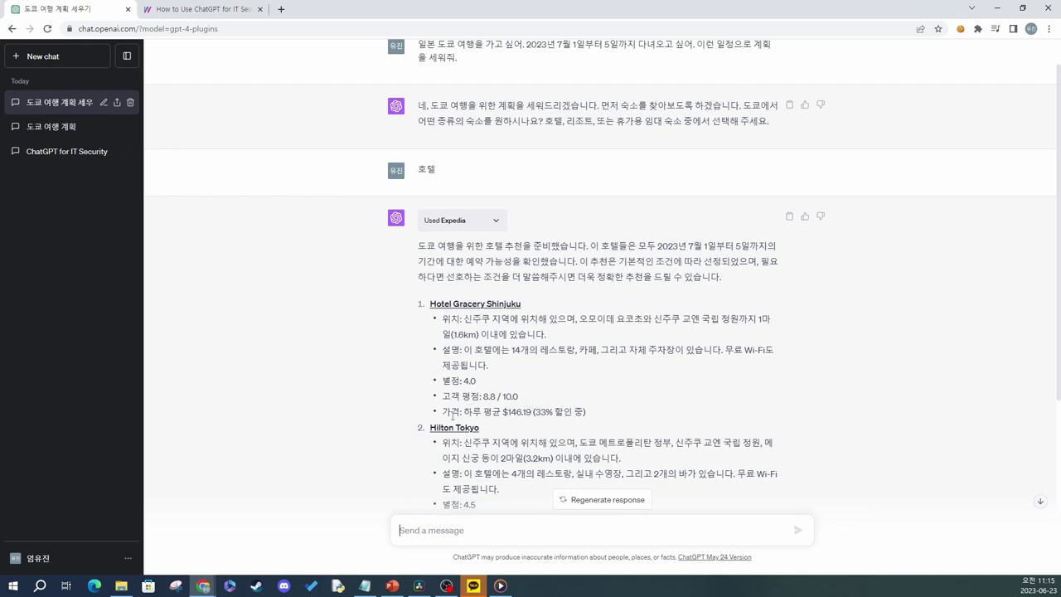
scroll(425, 369, "down", 1)
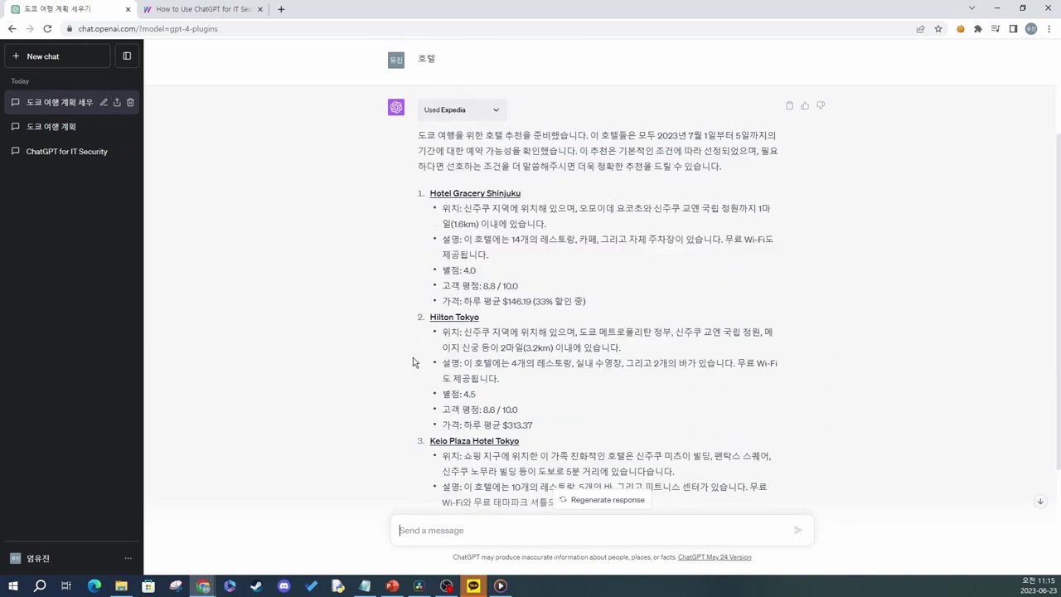
scroll(415, 363, "down", 2)
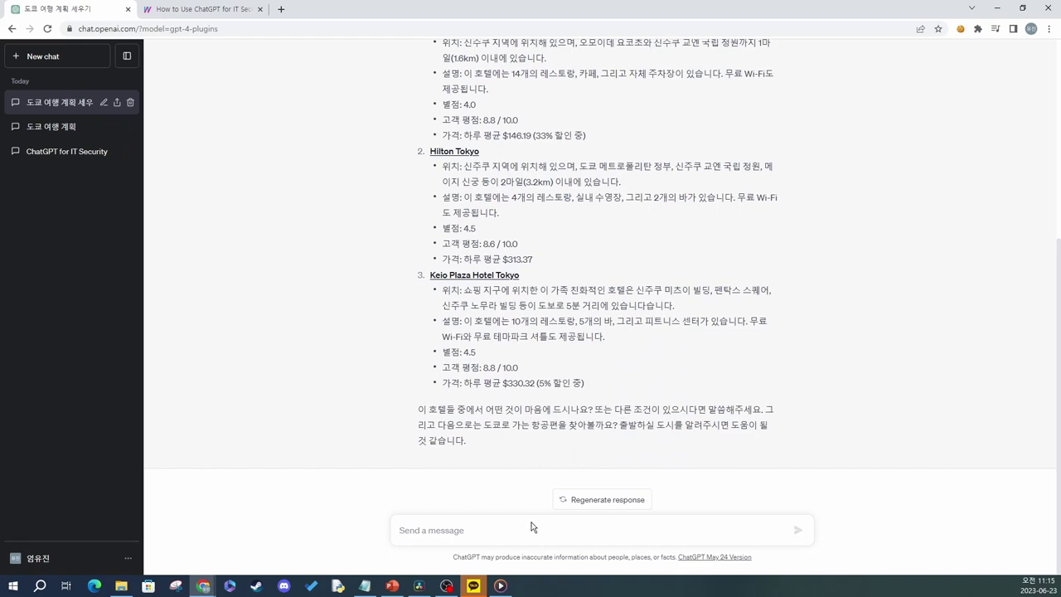
Reply with "서울" as the departure city and read through the suggested flights to Tokyo.
type("서울")
key("Return")
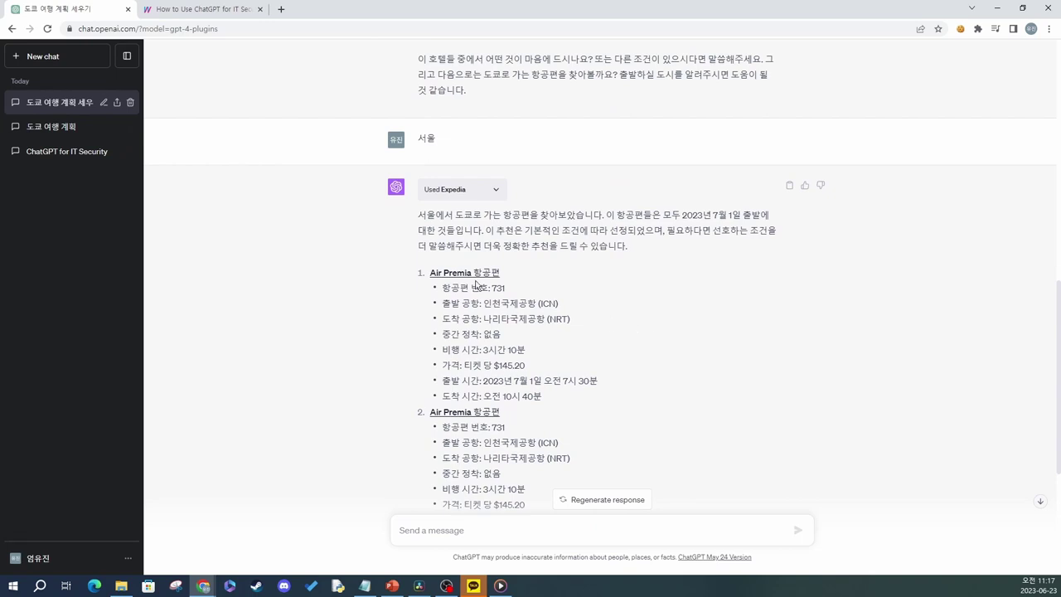
scroll(427, 356, "down", 2)
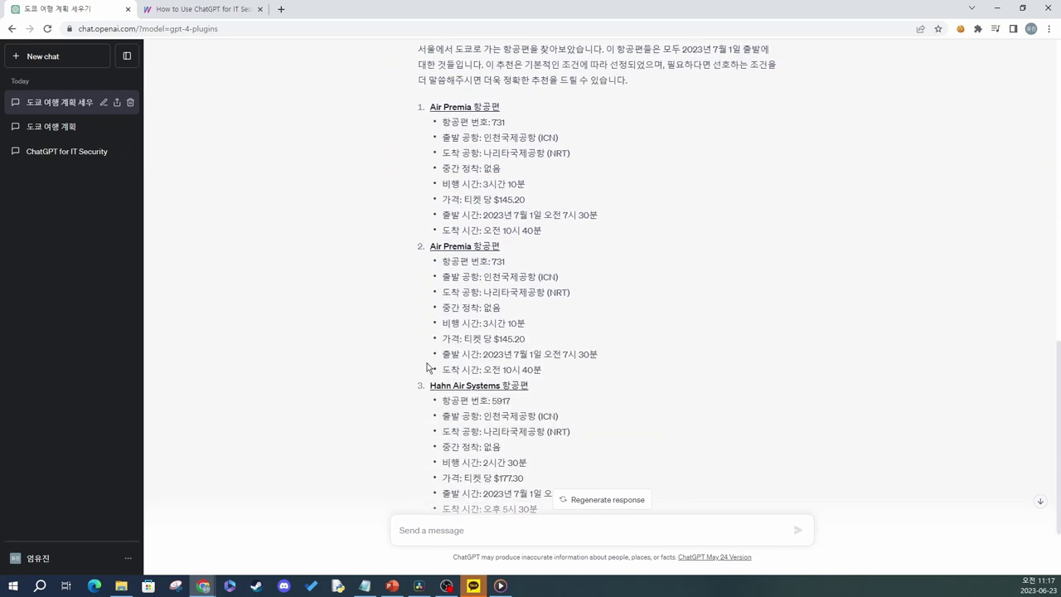
scroll(433, 354, "down", 2)
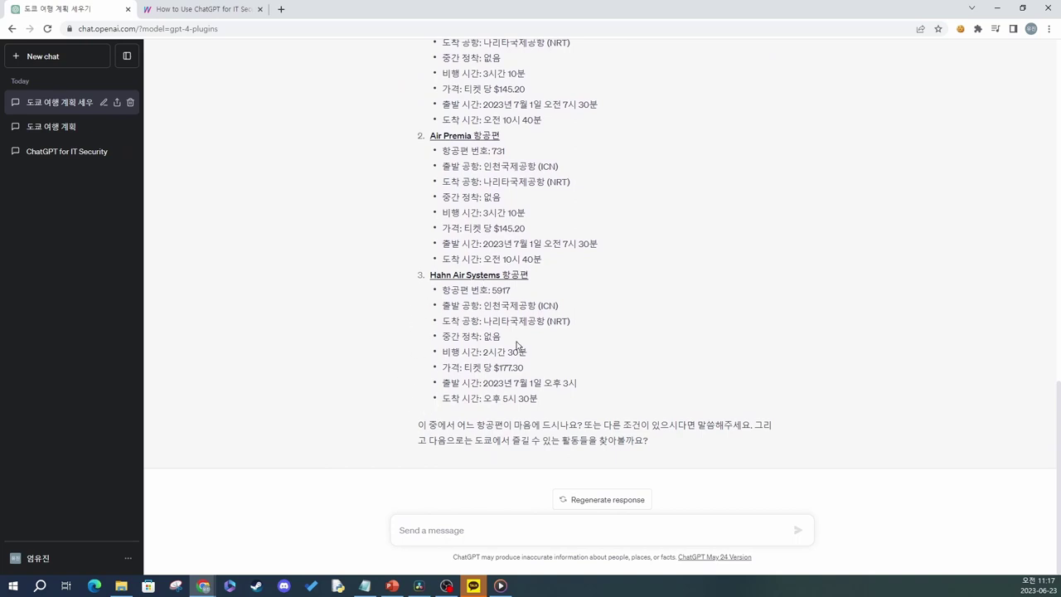
Highlight the closing question about activities in Tokyo, clear the highlight, and return to the start of the conversation.
left_click_drag(446, 439, 661, 448)
left_click(561, 440)
left_click(566, 440)
scroll(850, 362, "up", 15)
scroll(714, 370, "up", 2)
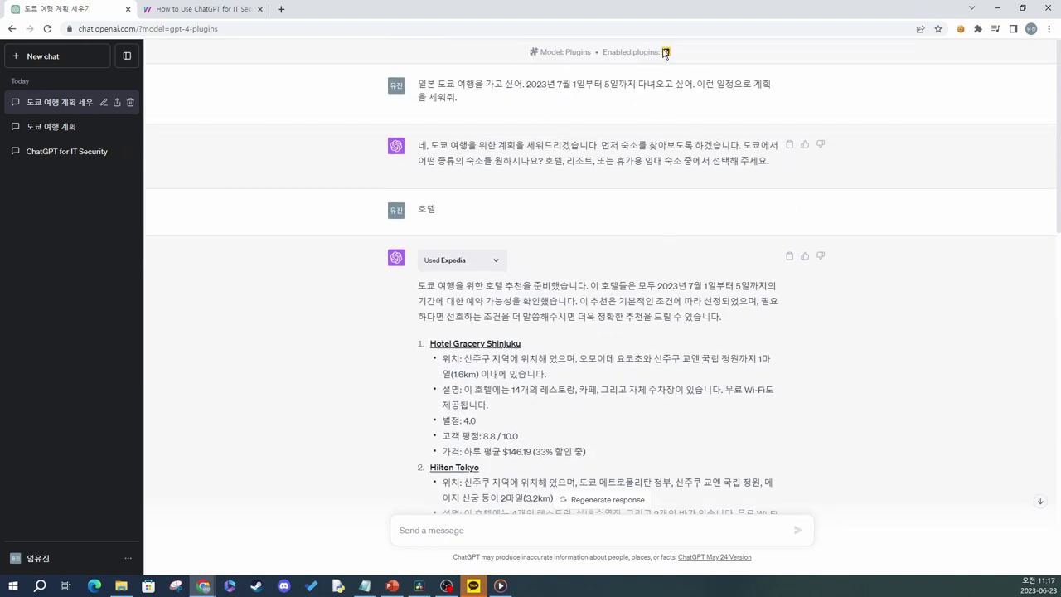